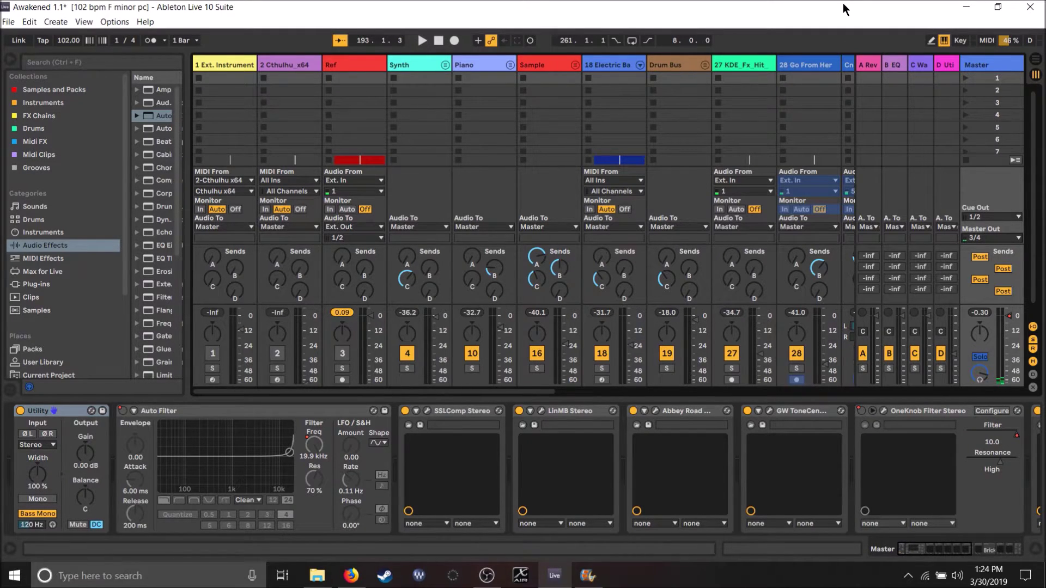
- Start playback of the Awakened set so the mixer meters show levels
key(space)
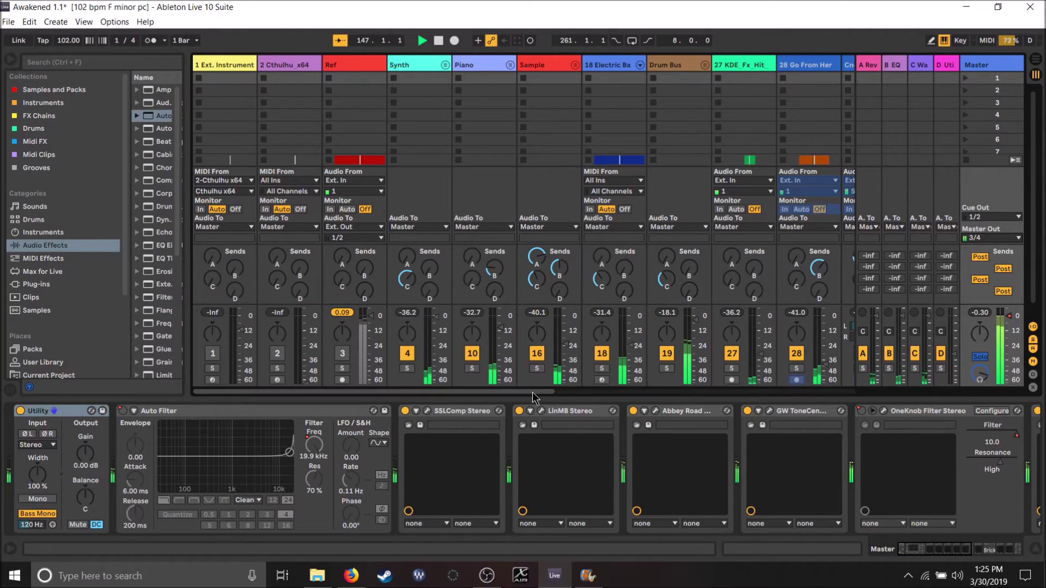
mouse_move(535, 392)
mouse_down()
mouse_move(648, 418)
mouse_move(722, 373)
mouse_up()
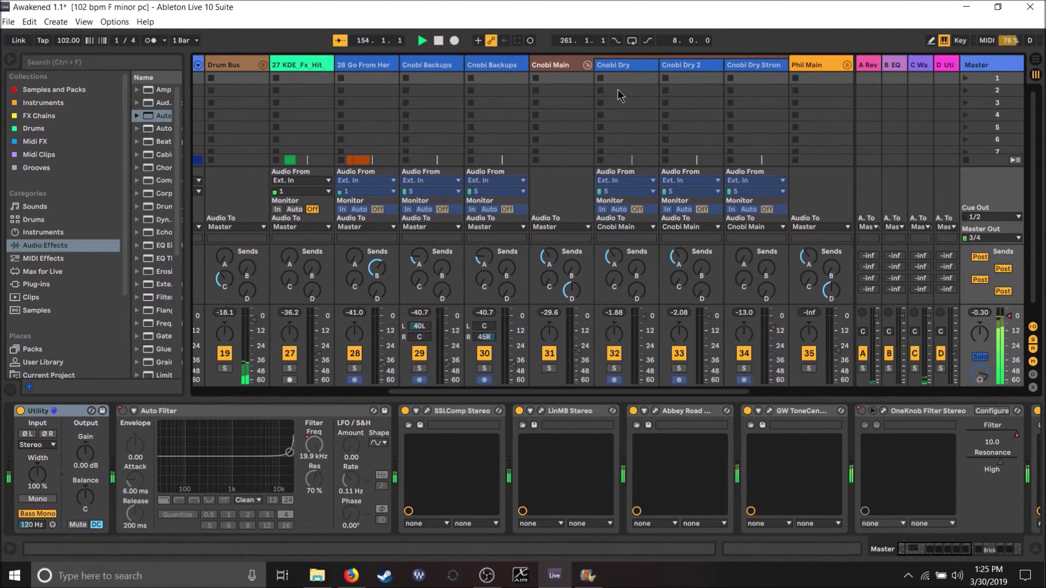
- Collapse the Cnobi Main group to reveal the Chorus Bus and Hook tracks
click(587, 65)
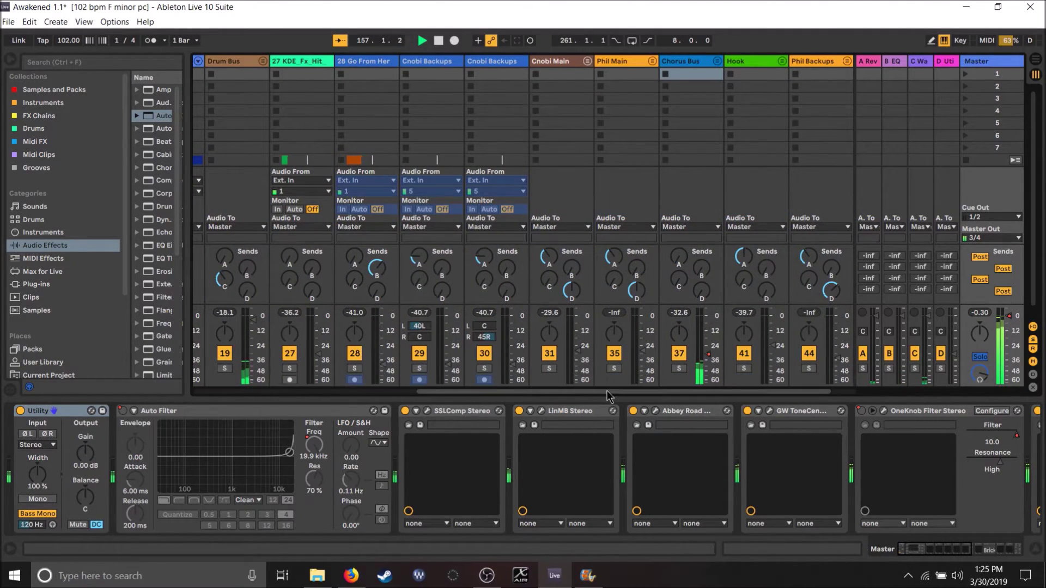
mouse_move(596, 392)
mouse_down()
mouse_move(609, 392)
mouse_move(578, 388)
mouse_up()
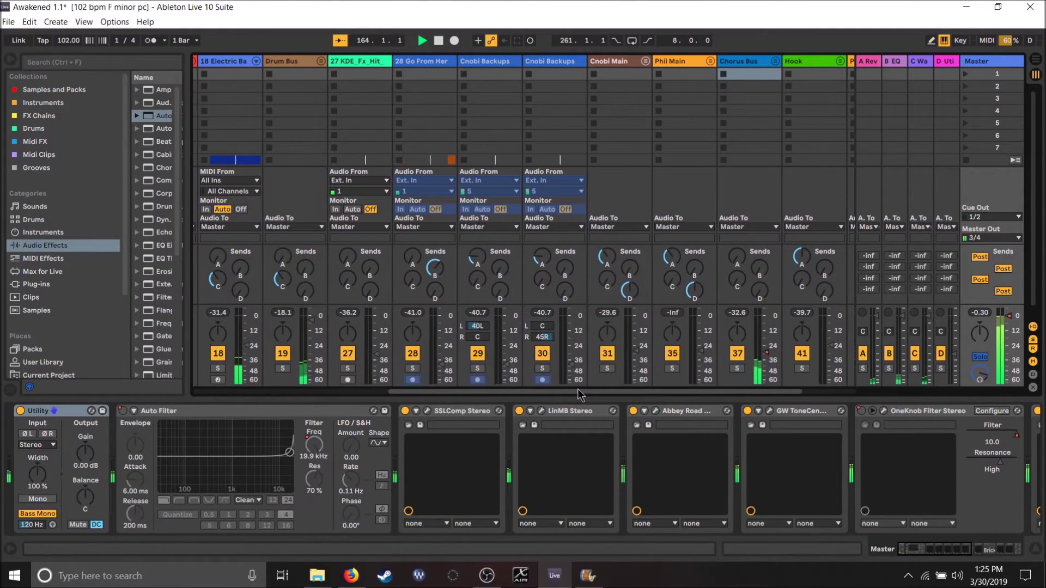